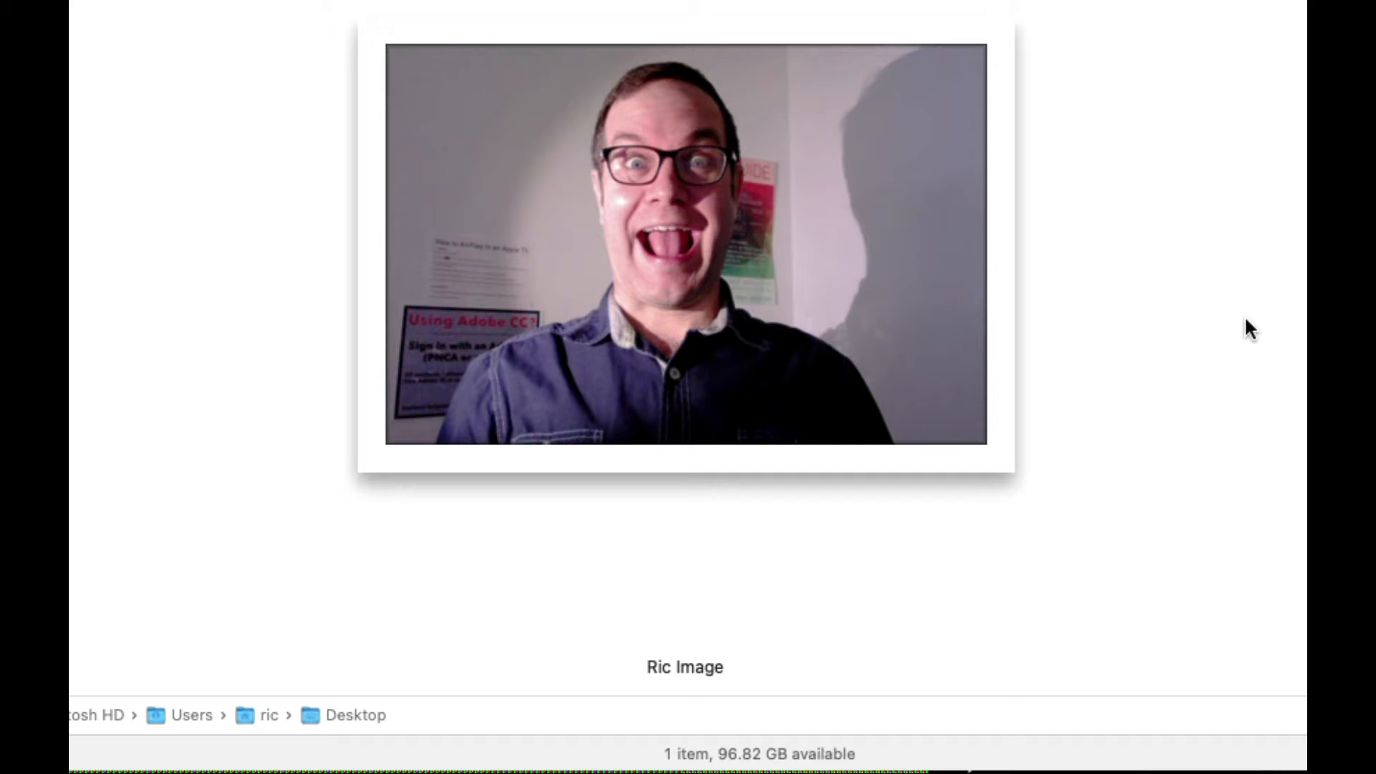
- Open the portrait photo from the Desktop folder in Adobe Illustrator
left_click(687, 323)
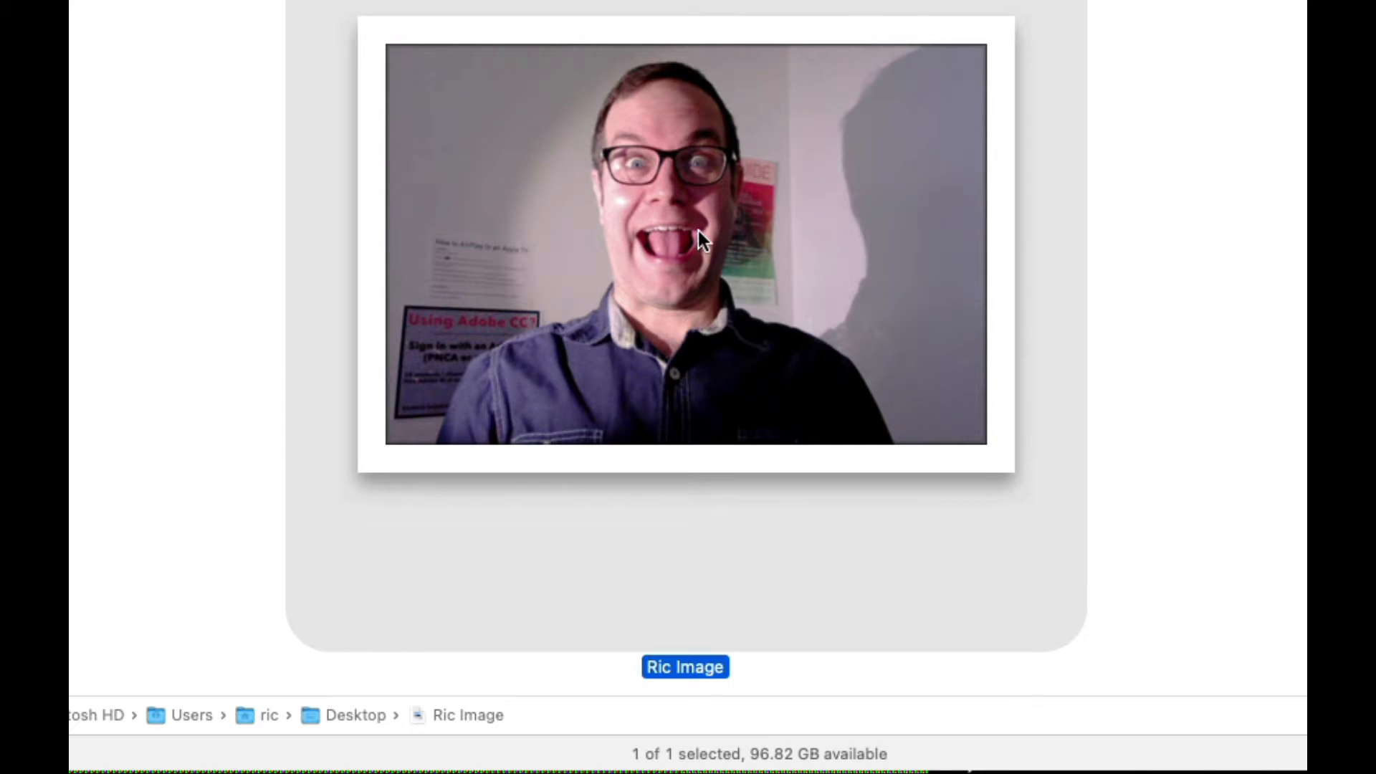
left_click_drag(693, 215, 788, 708)
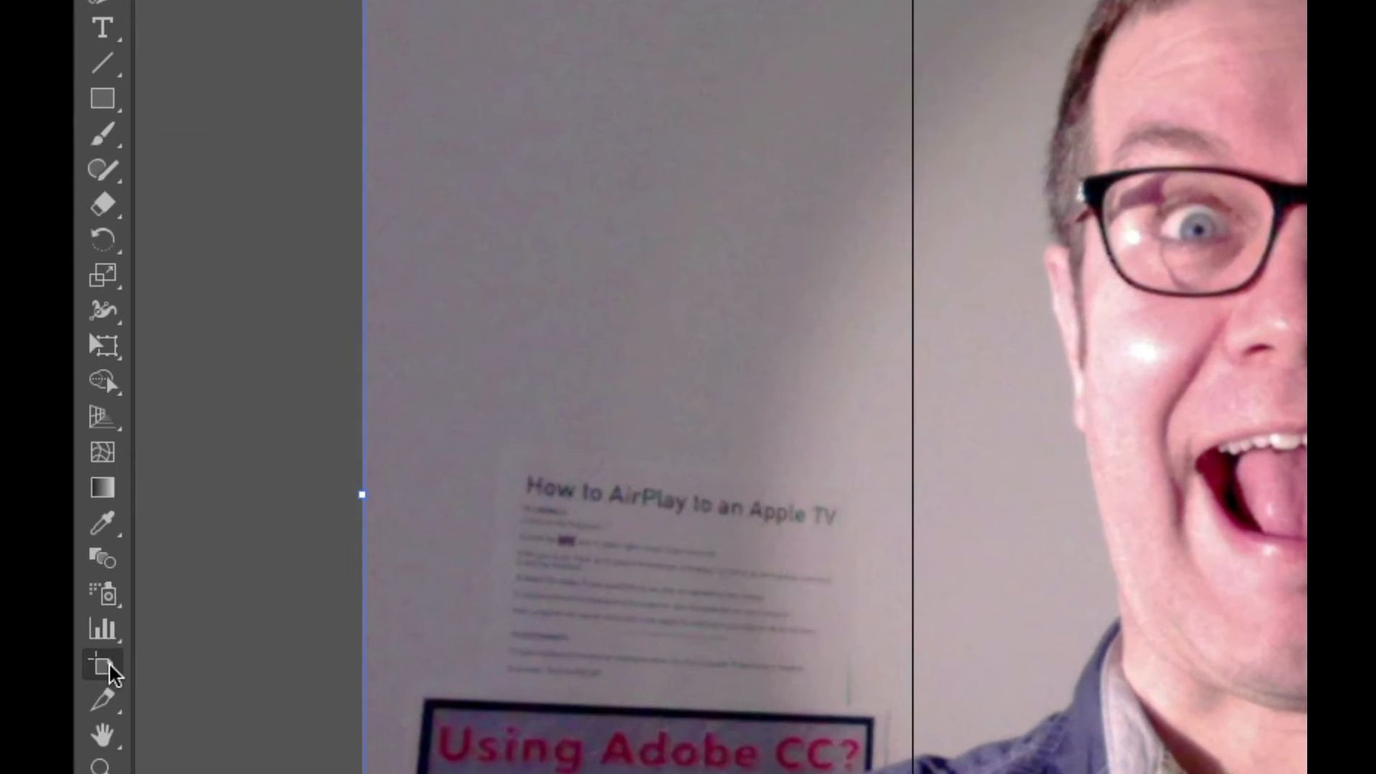
- Resize the artboard to the photo's edges on all four sides, making it 1357 x 904 pt
left_click(109, 666)
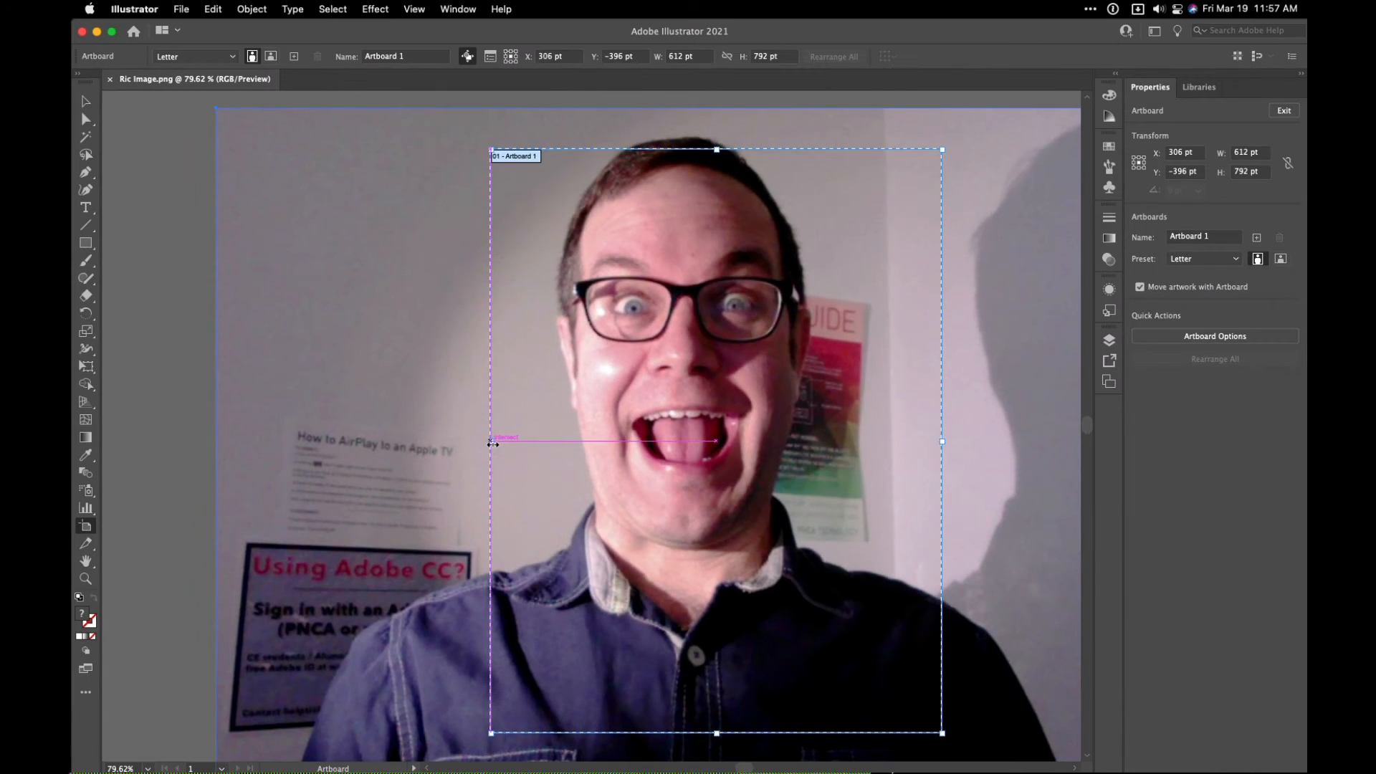
left_click_drag(519, 451, 225, 453)
left_click_drag(578, 149, 569, 110)
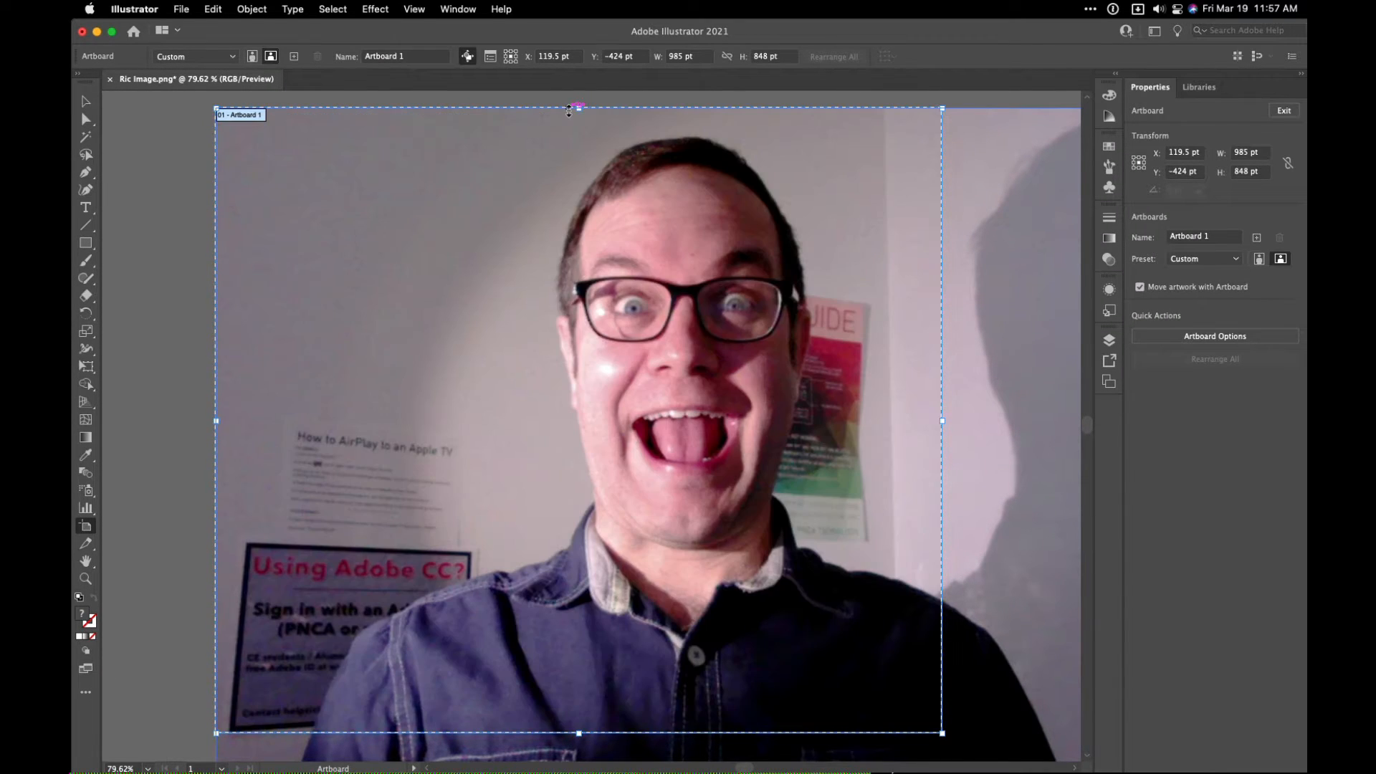
key("super+minus")
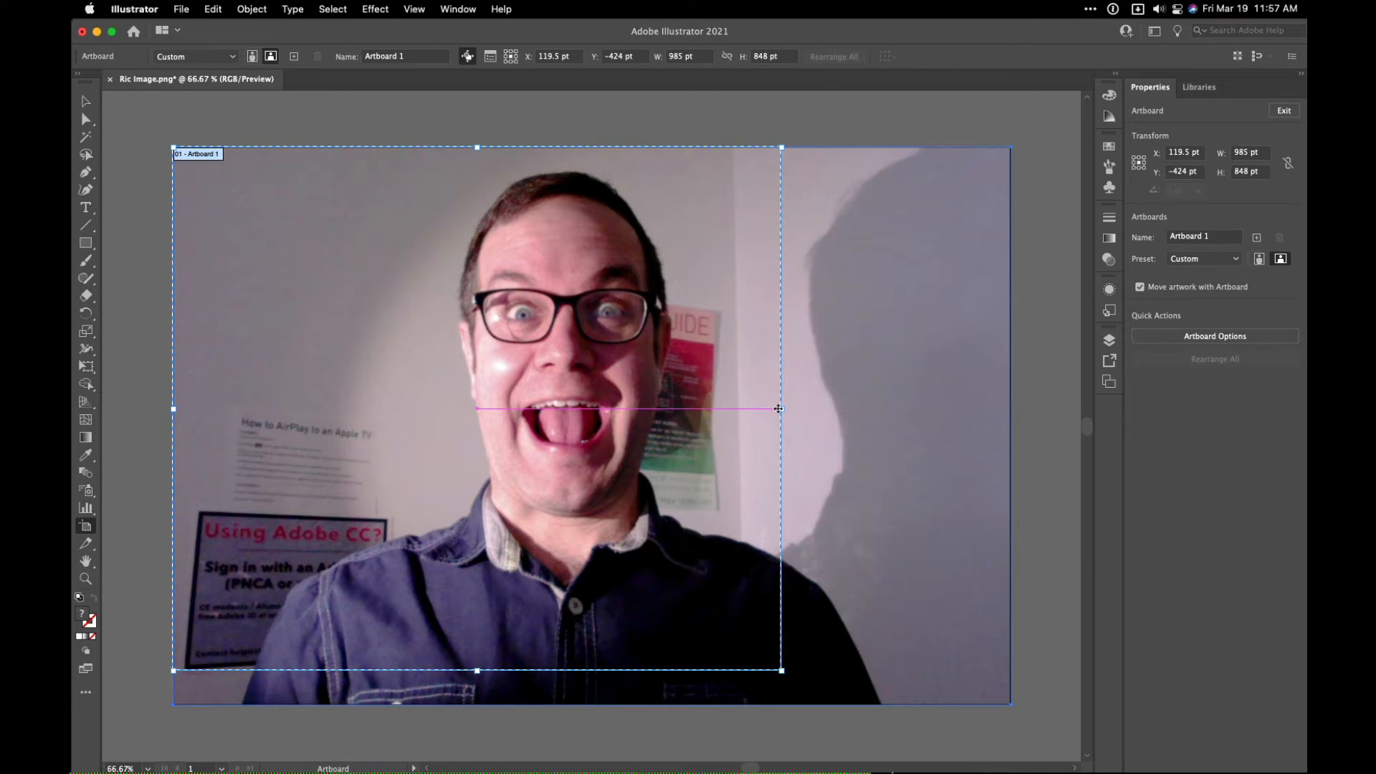
left_click_drag(778, 409, 984, 422)
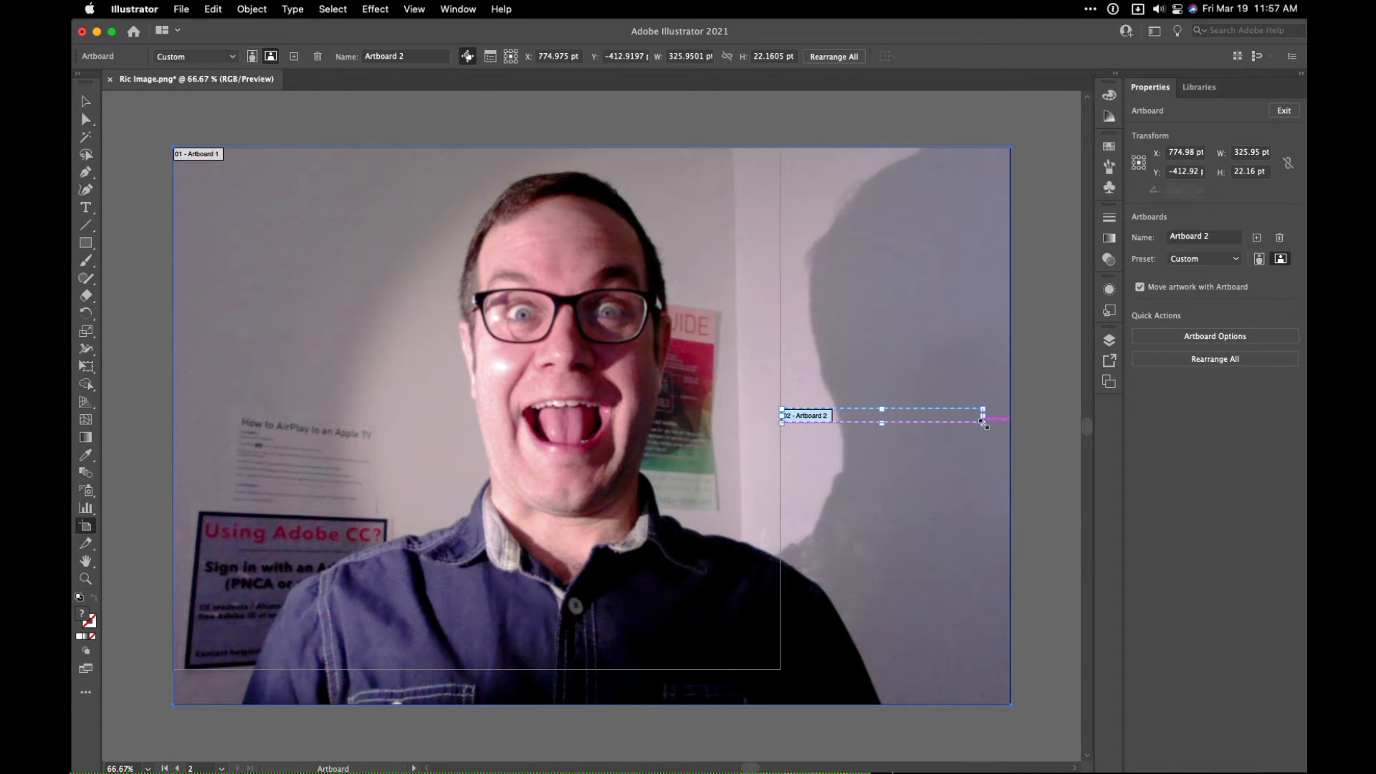
key("super+z")
left_click_drag(781, 409, 1011, 409)
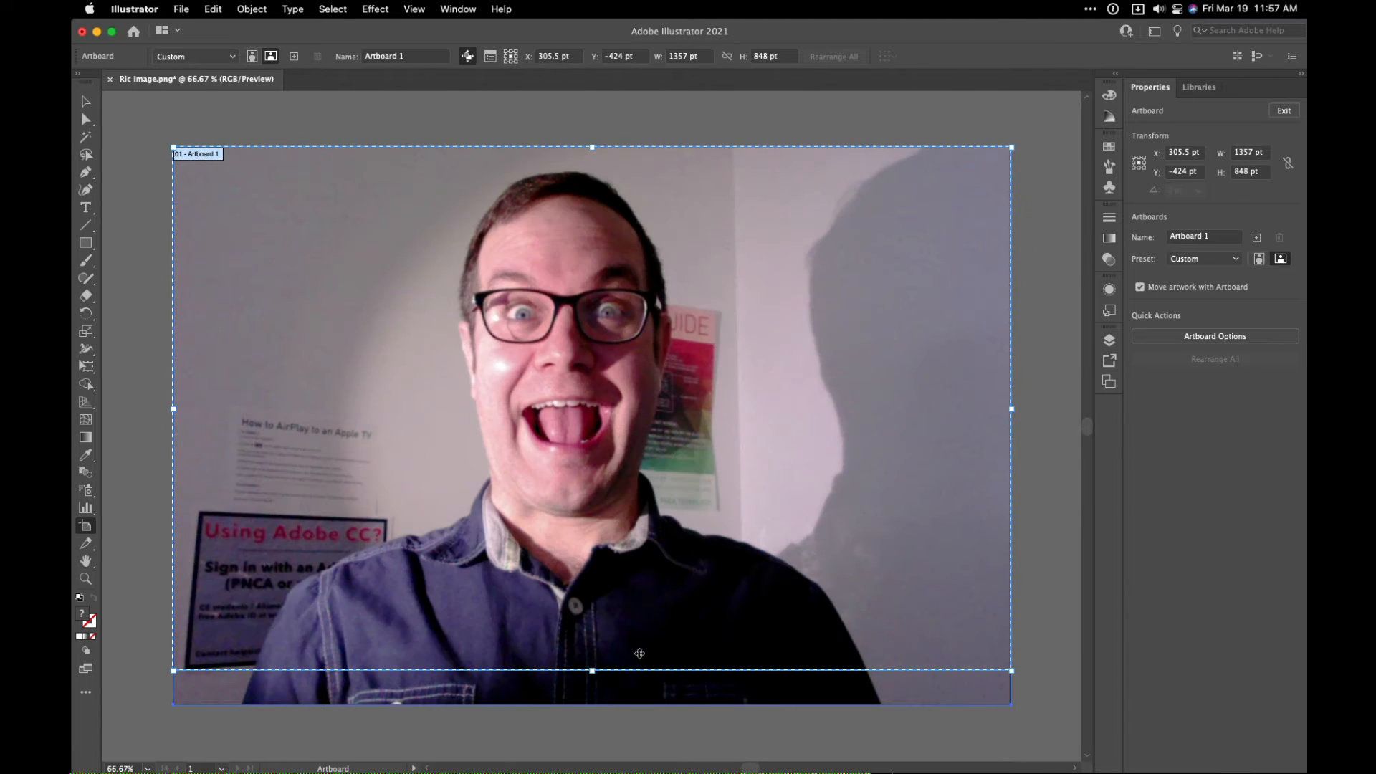
left_click_drag(592, 670, 592, 704)
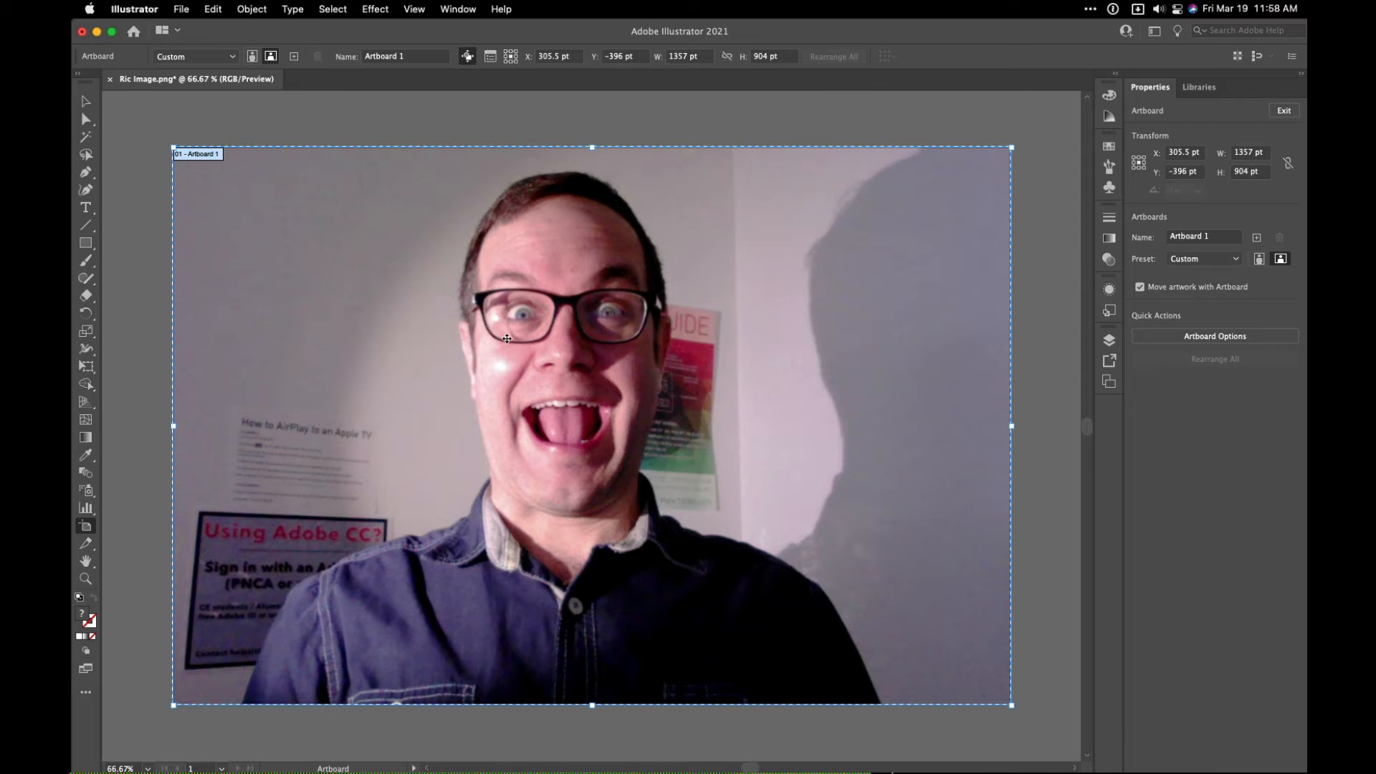
left_click(87, 103)
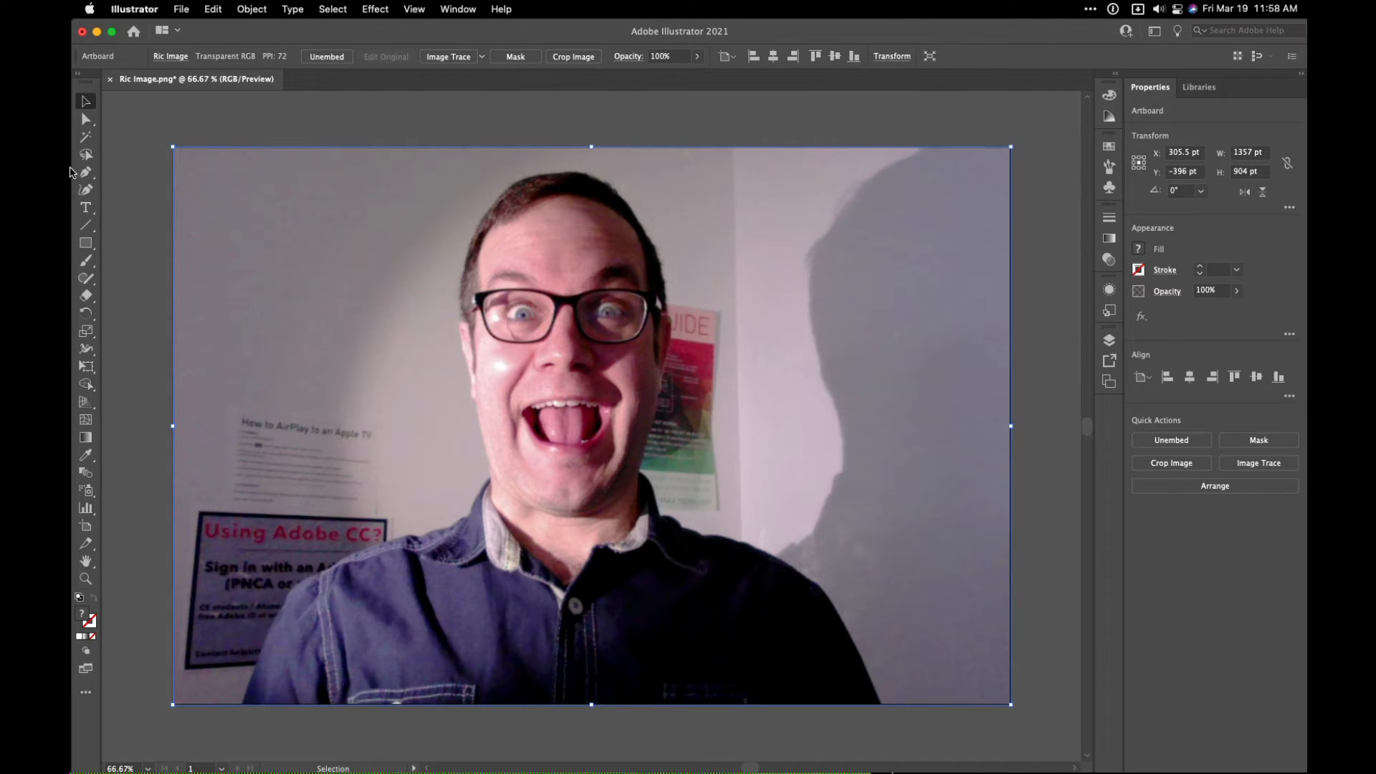
- Make the photo's layer a template layer with its images dimmed to 100%
left_click(228, 351)
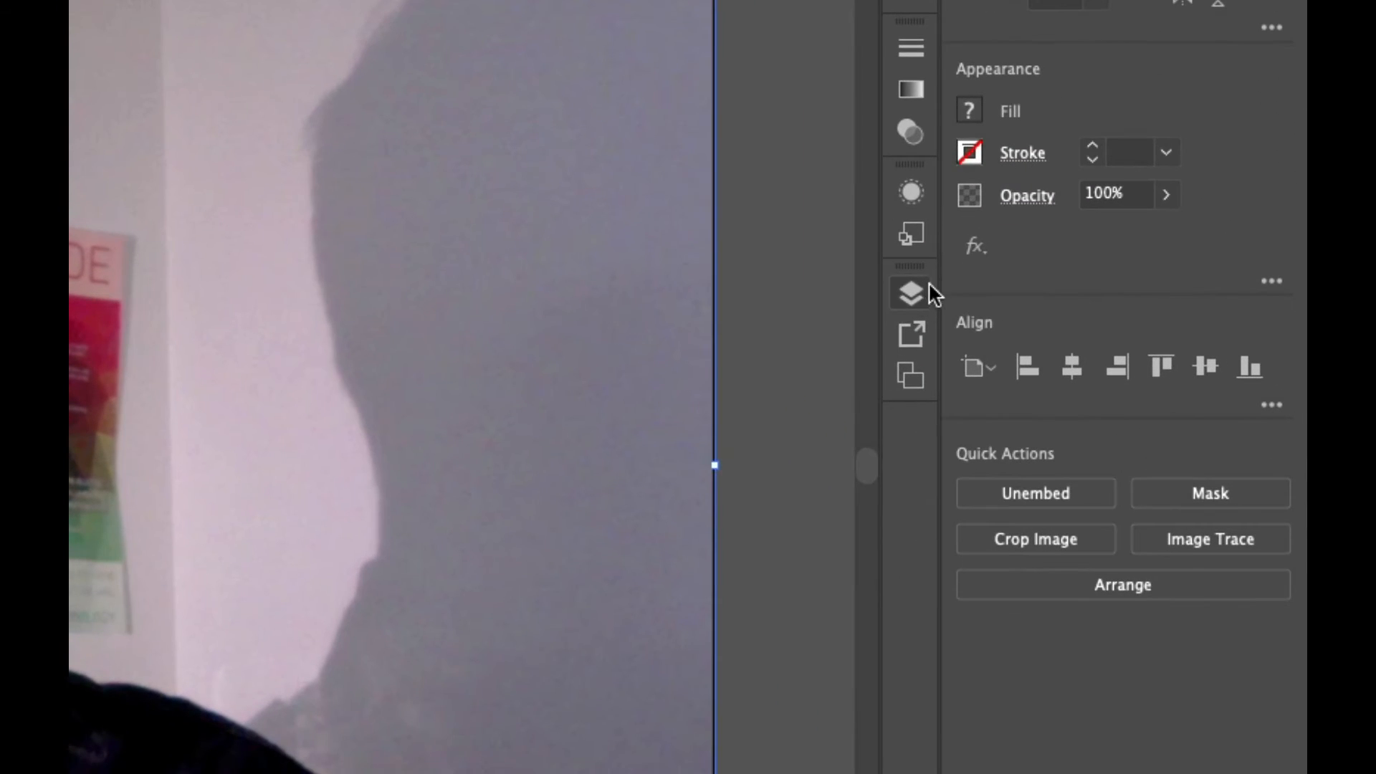
left_click(1109, 341)
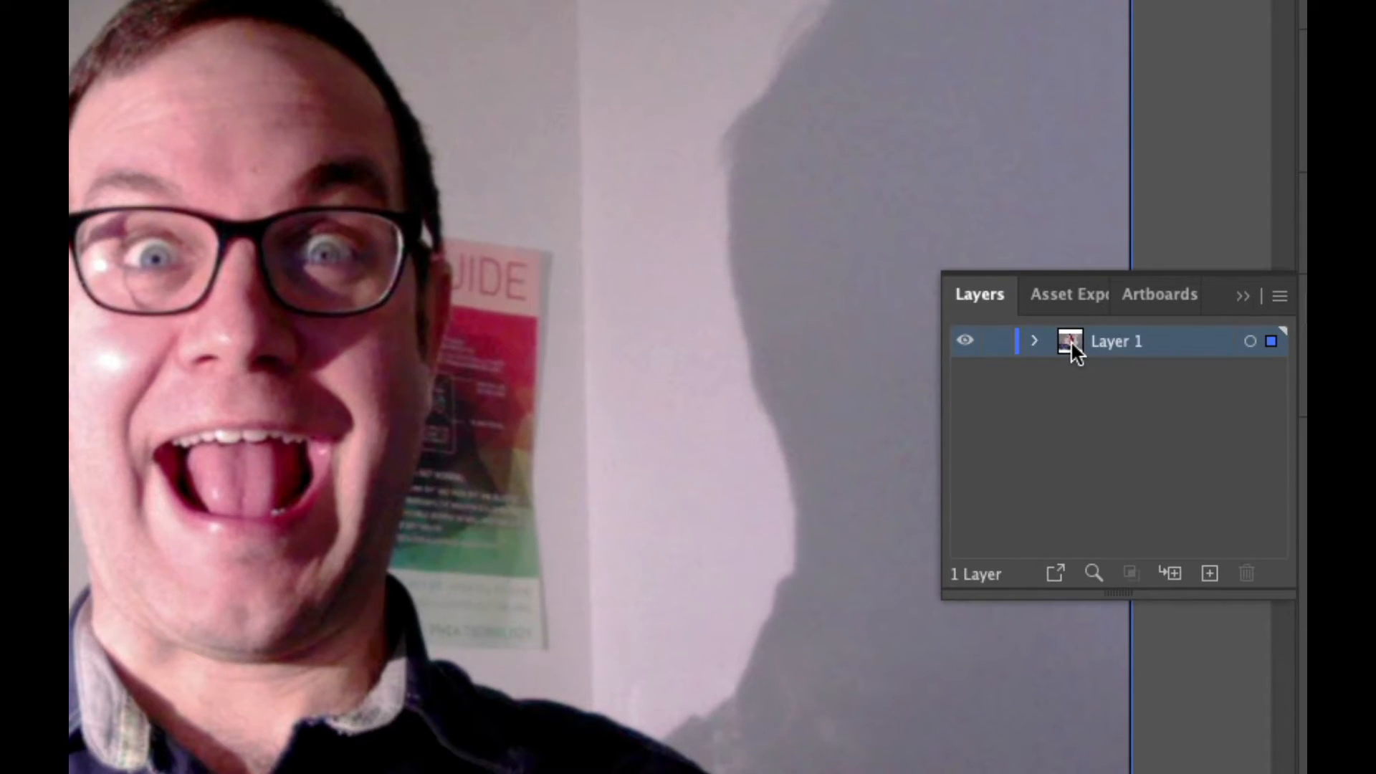
double_click(1070, 341)
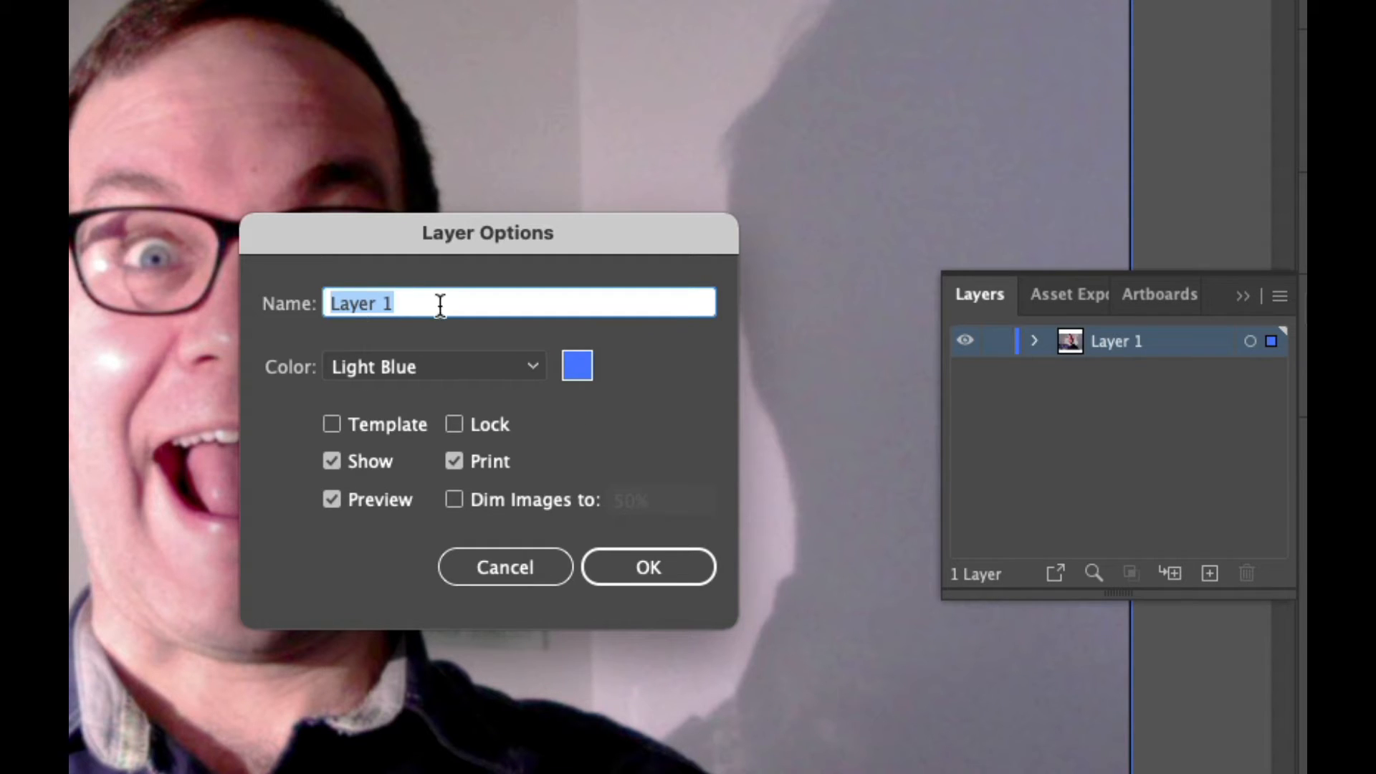
left_click(333, 424)
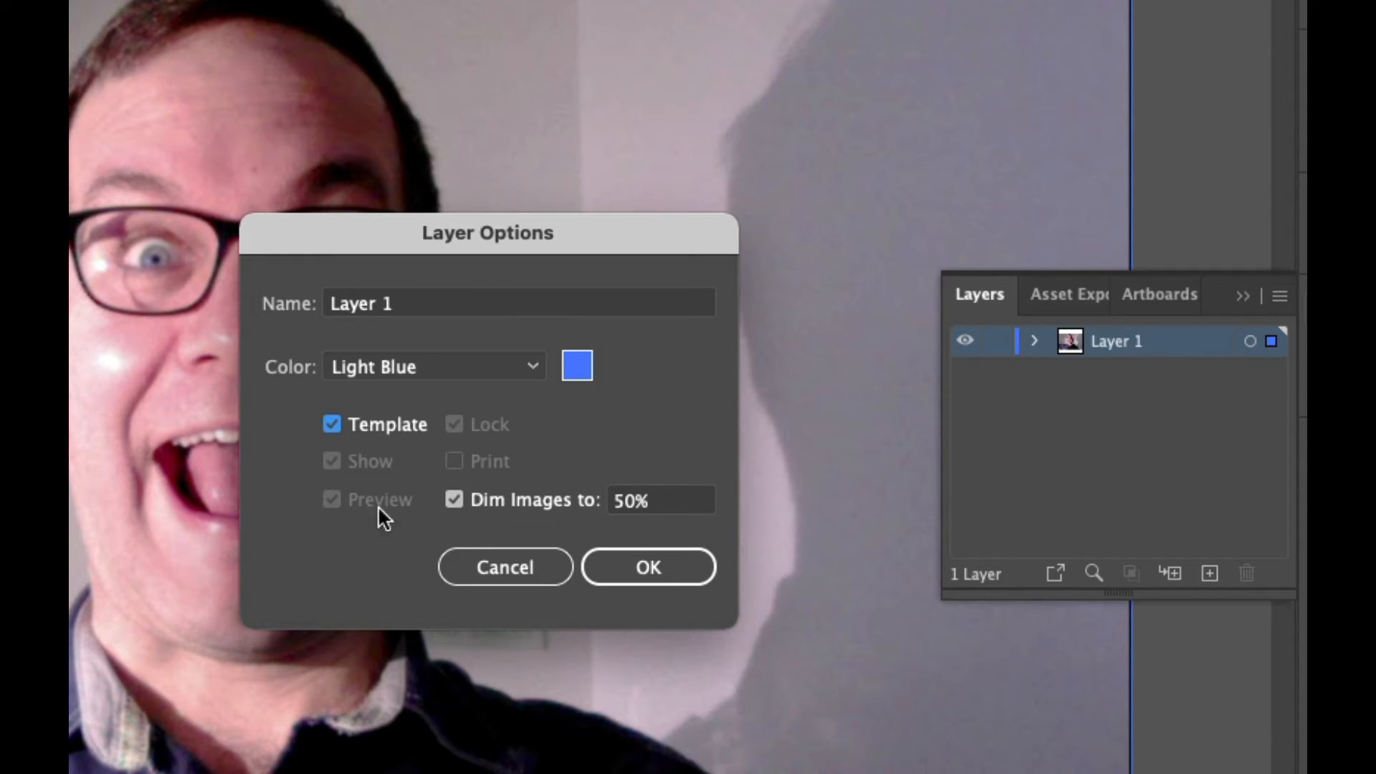
double_click(618, 500)
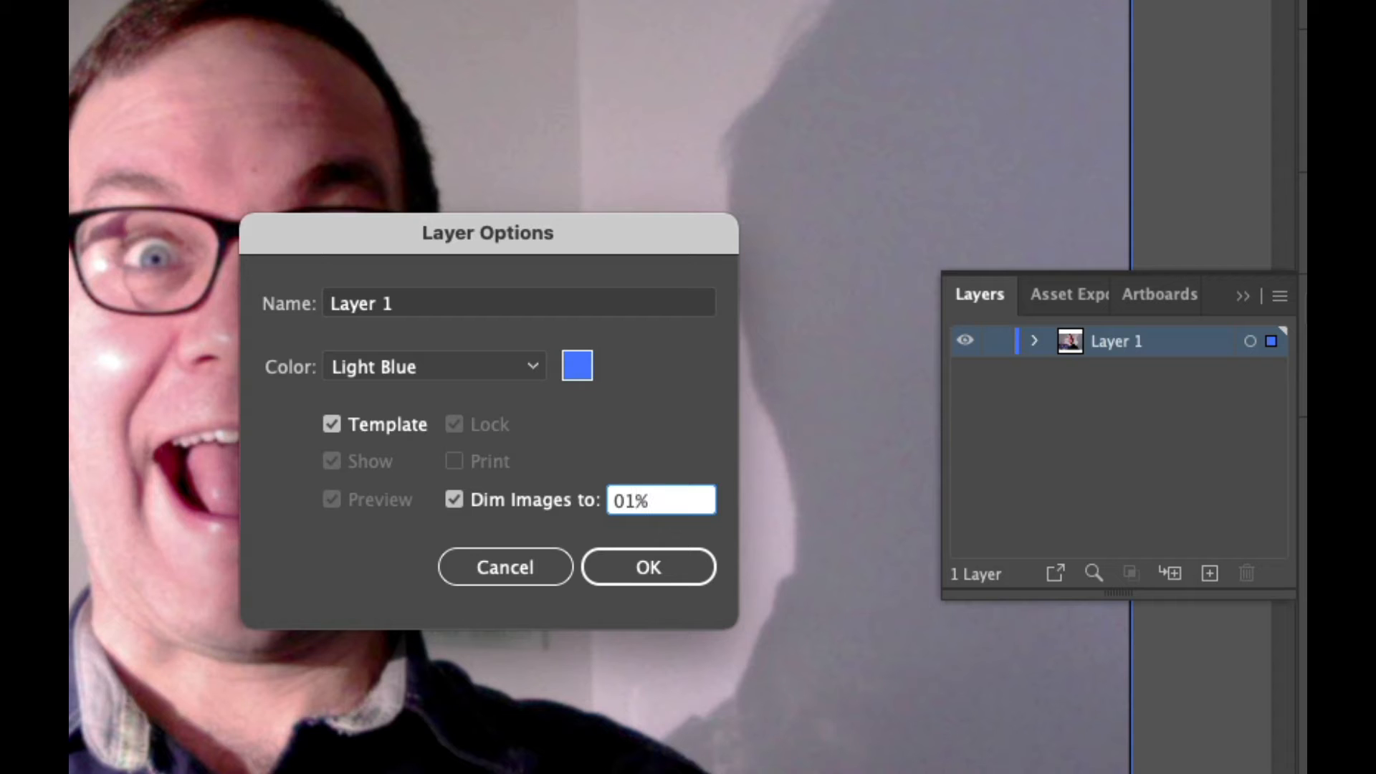
key("BackSpace")
type("100")
key("Return")
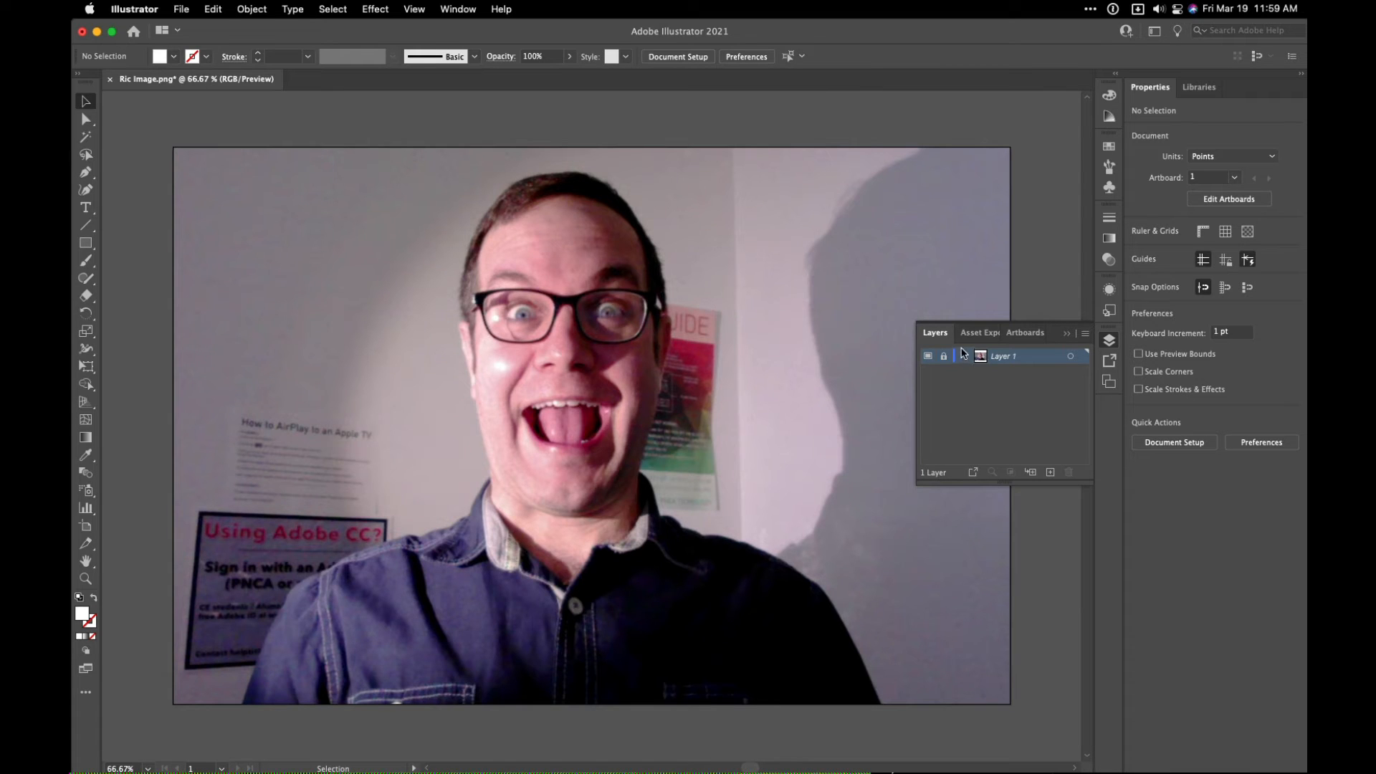
- Rename the photo's layer as Template
double_click(1000, 359)
type("Template")
key("Return")
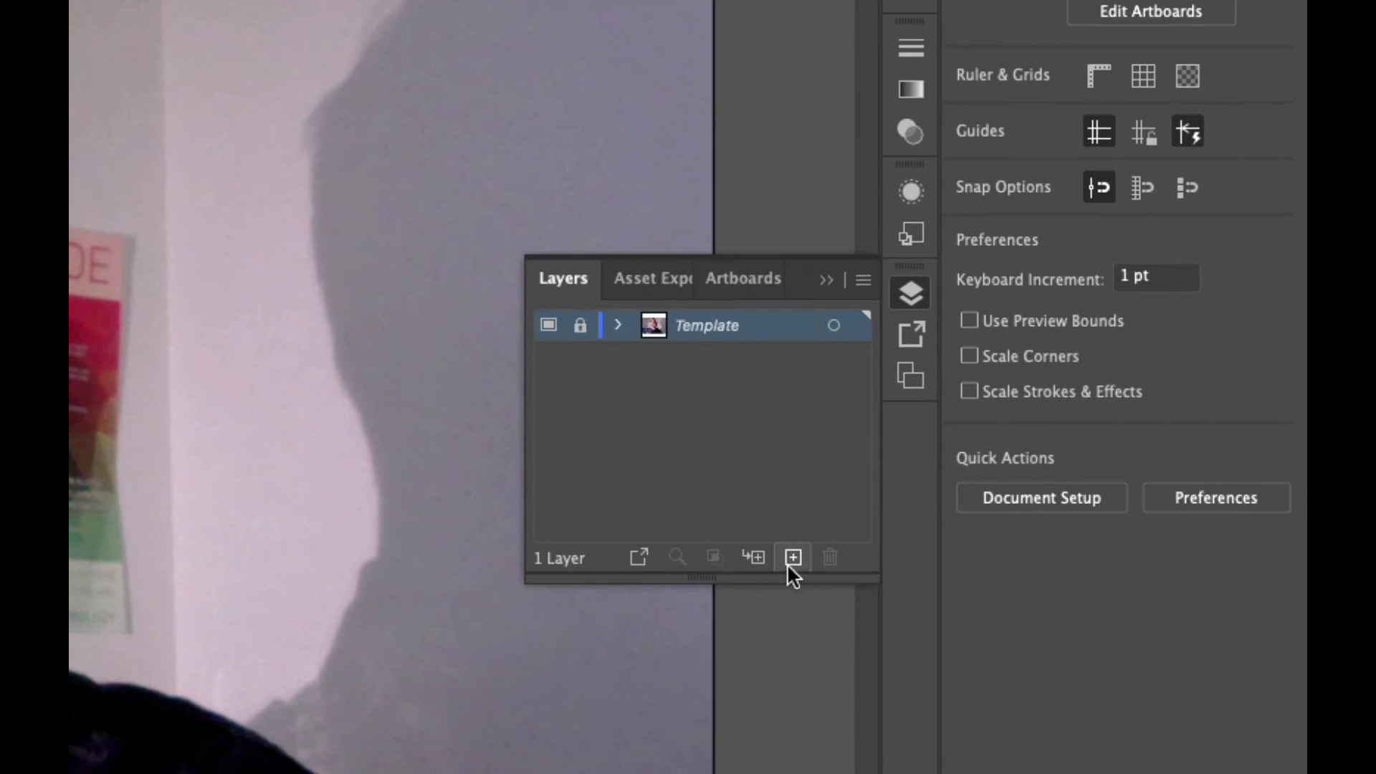
- Add a new layer above the Template layer and name it Midtones
left_click(788, 564)
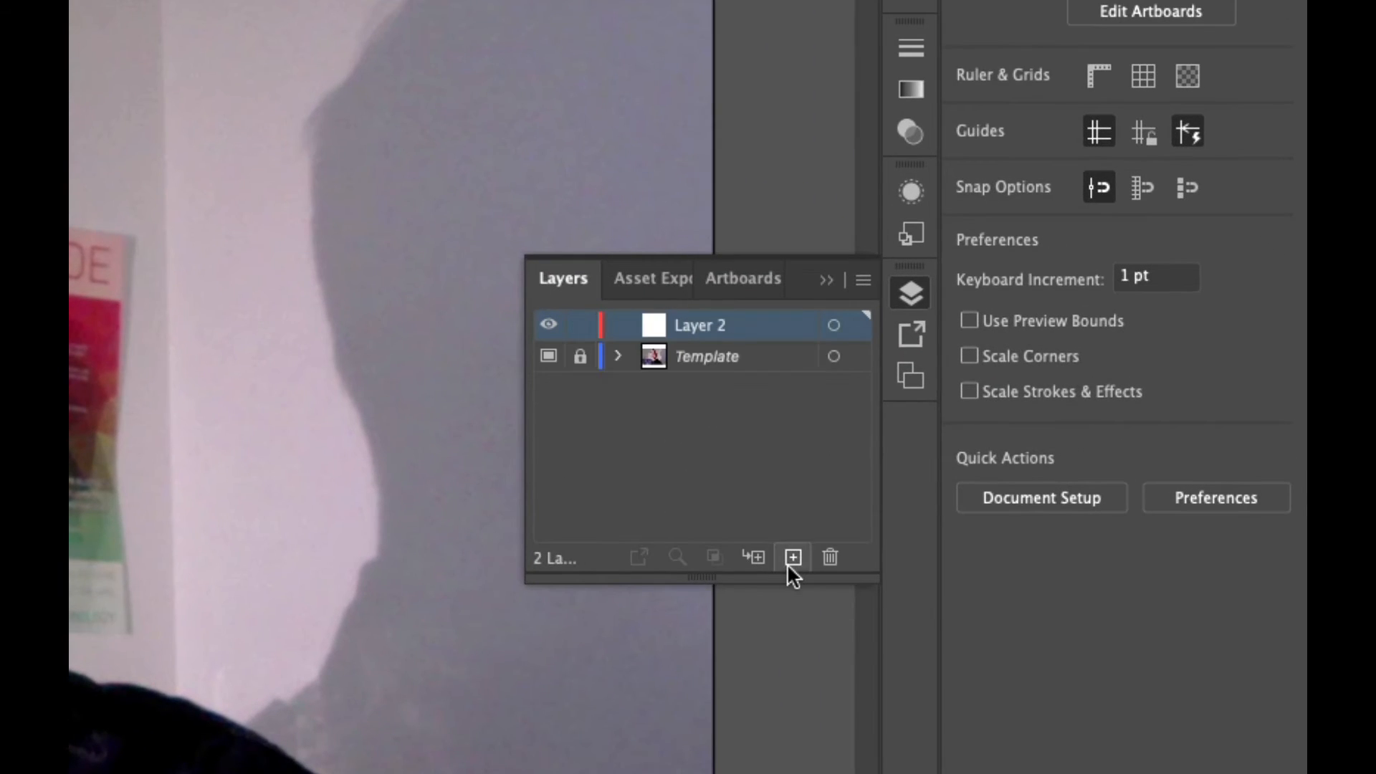
double_click(713, 323)
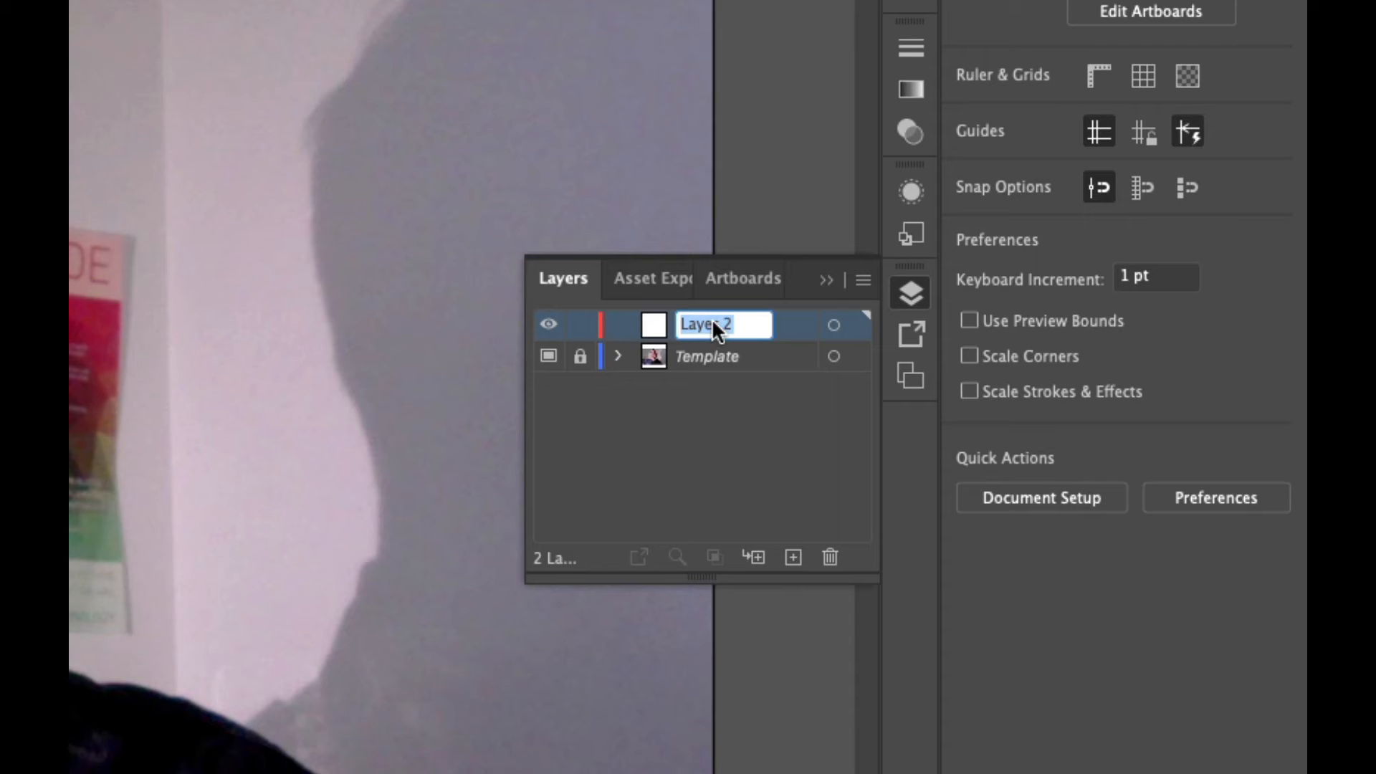
type("Midtones")
key("Return")
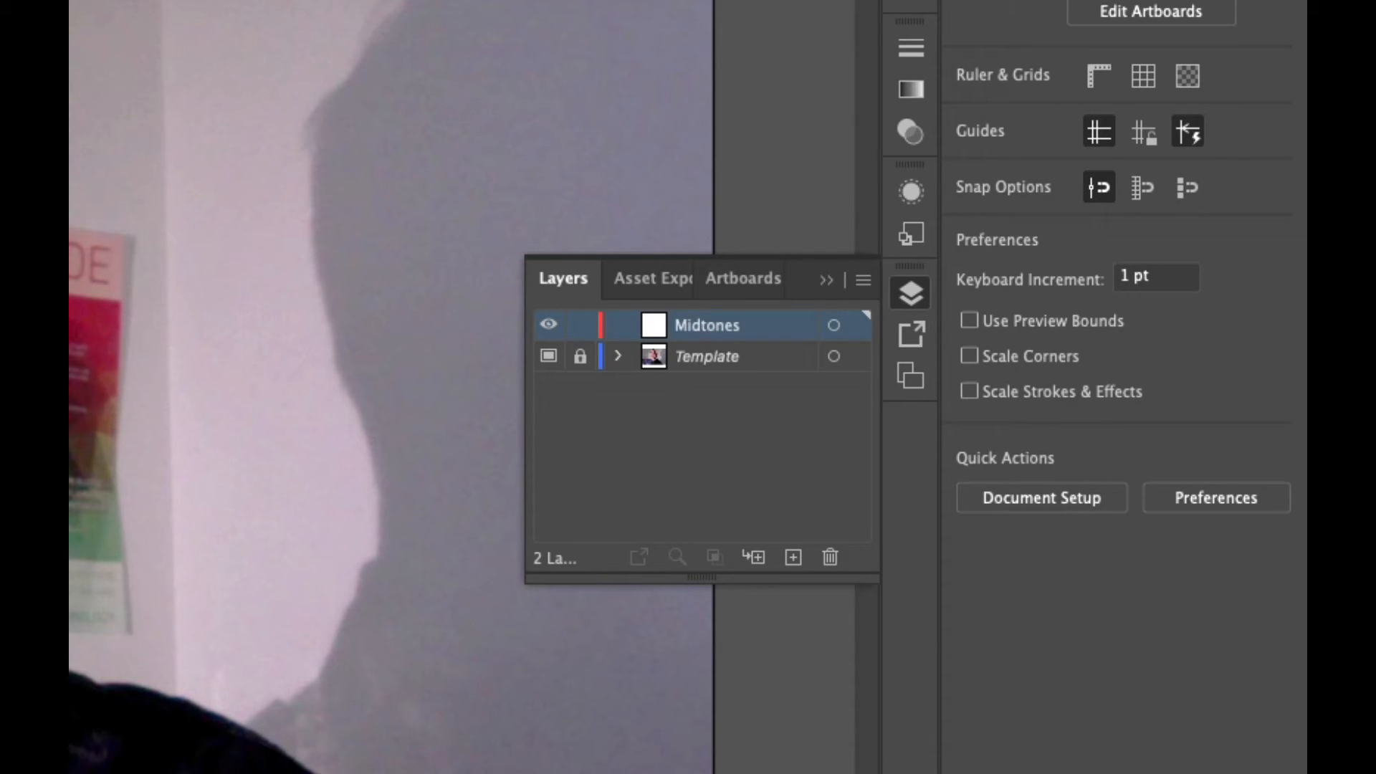
- Add a new layer above Midtones and name it Shadows
left_click(791, 558)
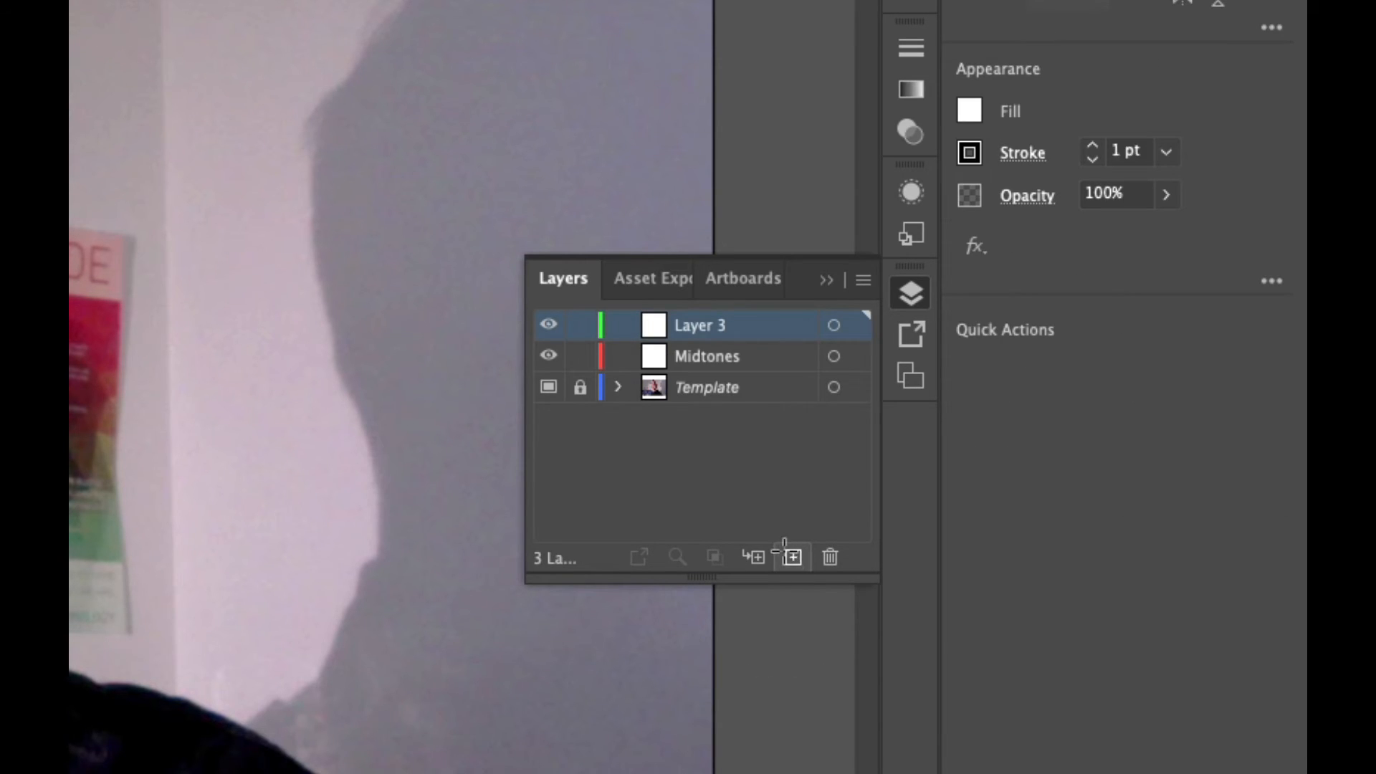
key("Return")
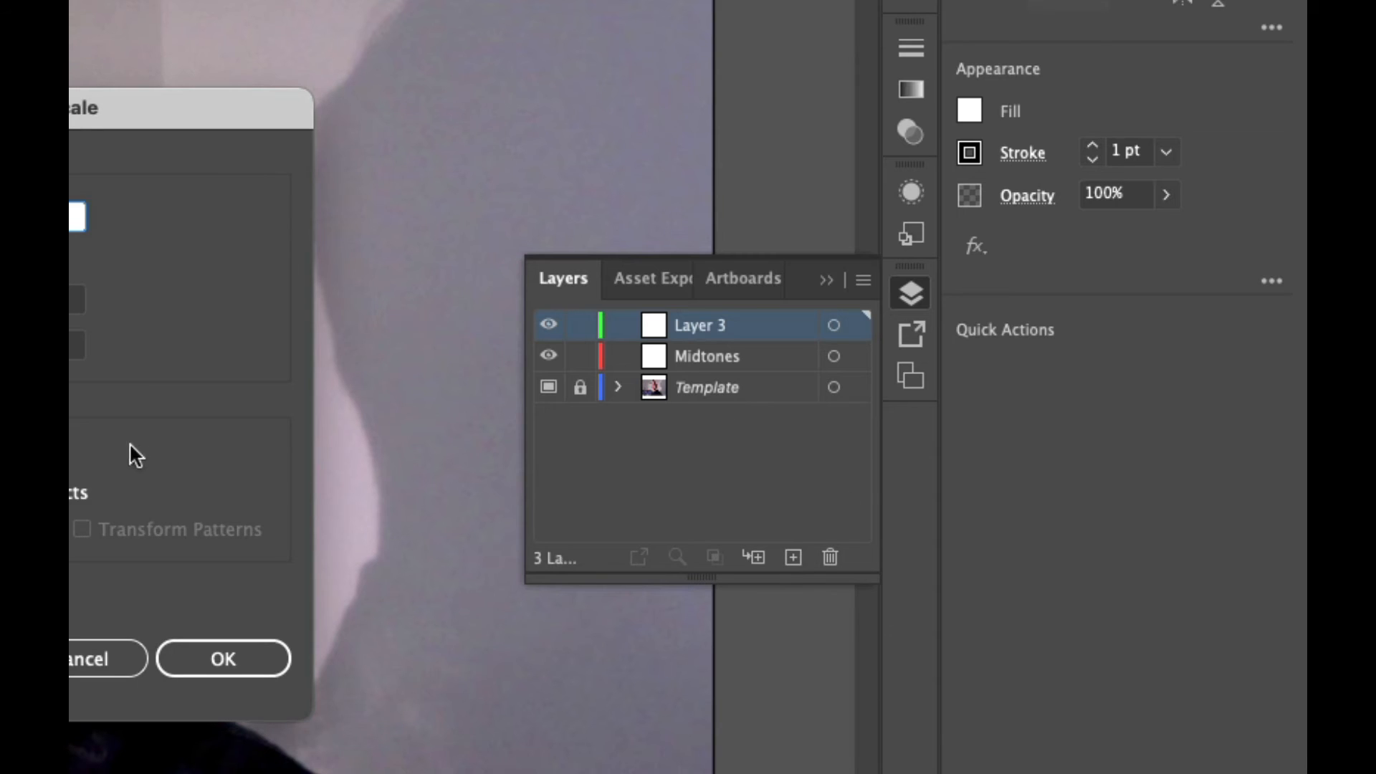
left_click(108, 658)
double_click(715, 325)
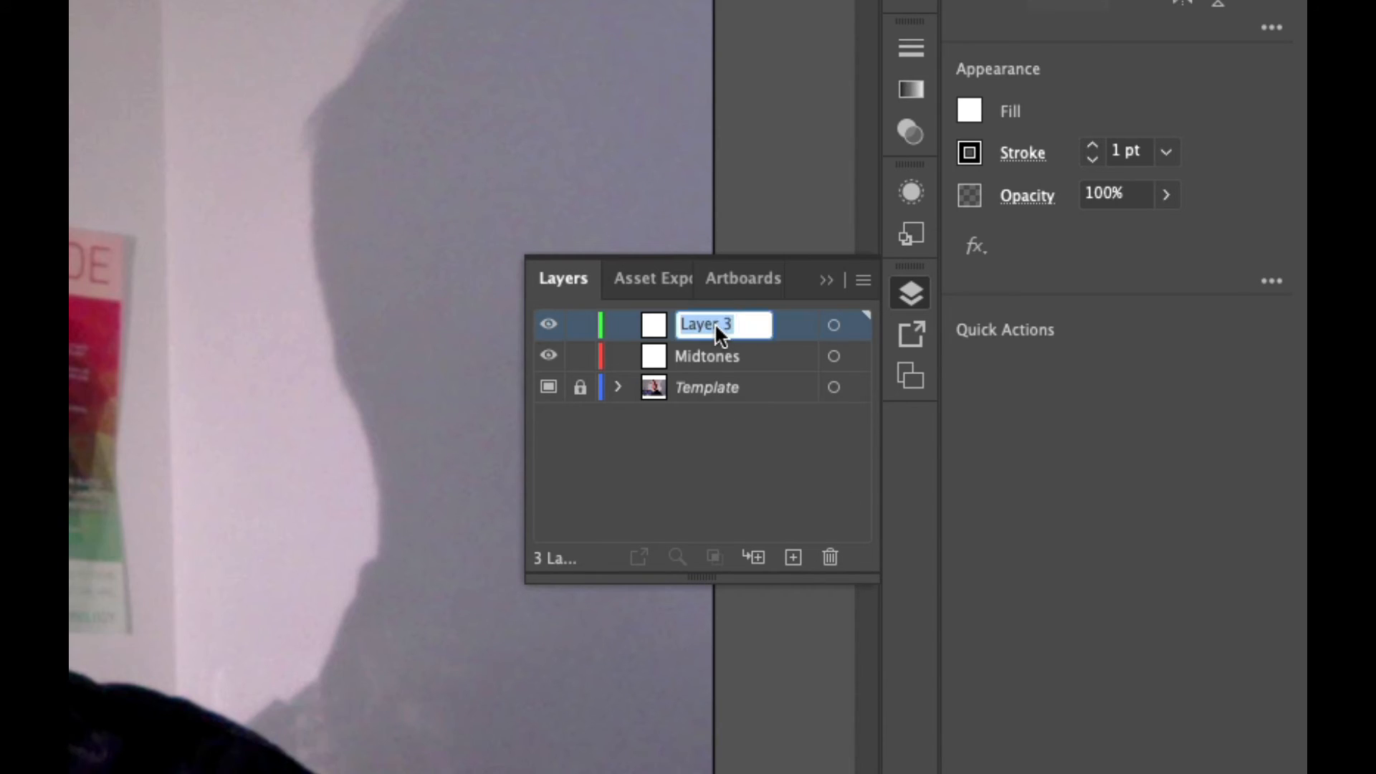
type("Shadows")
key("Return")
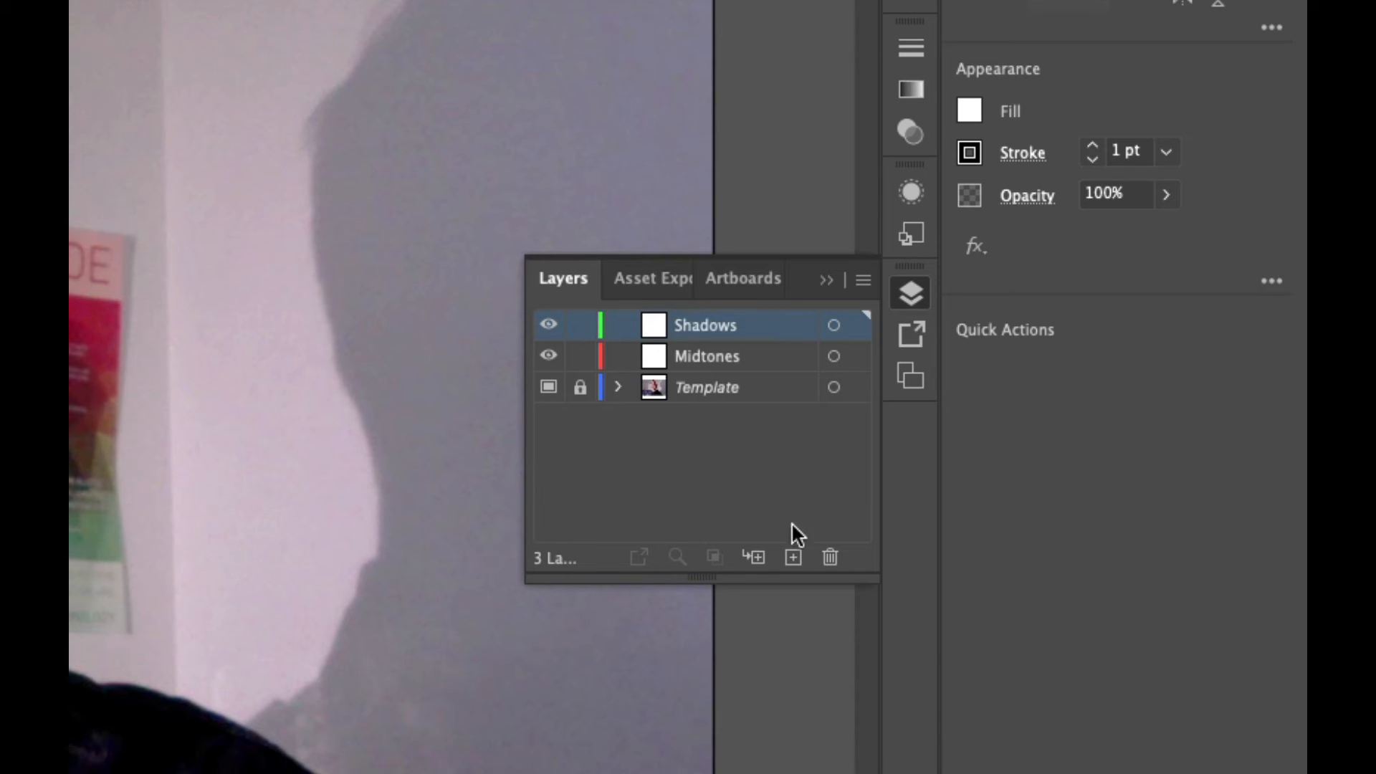
- Add a new layer above Shadows and name it Highlights
left_click(793, 557)
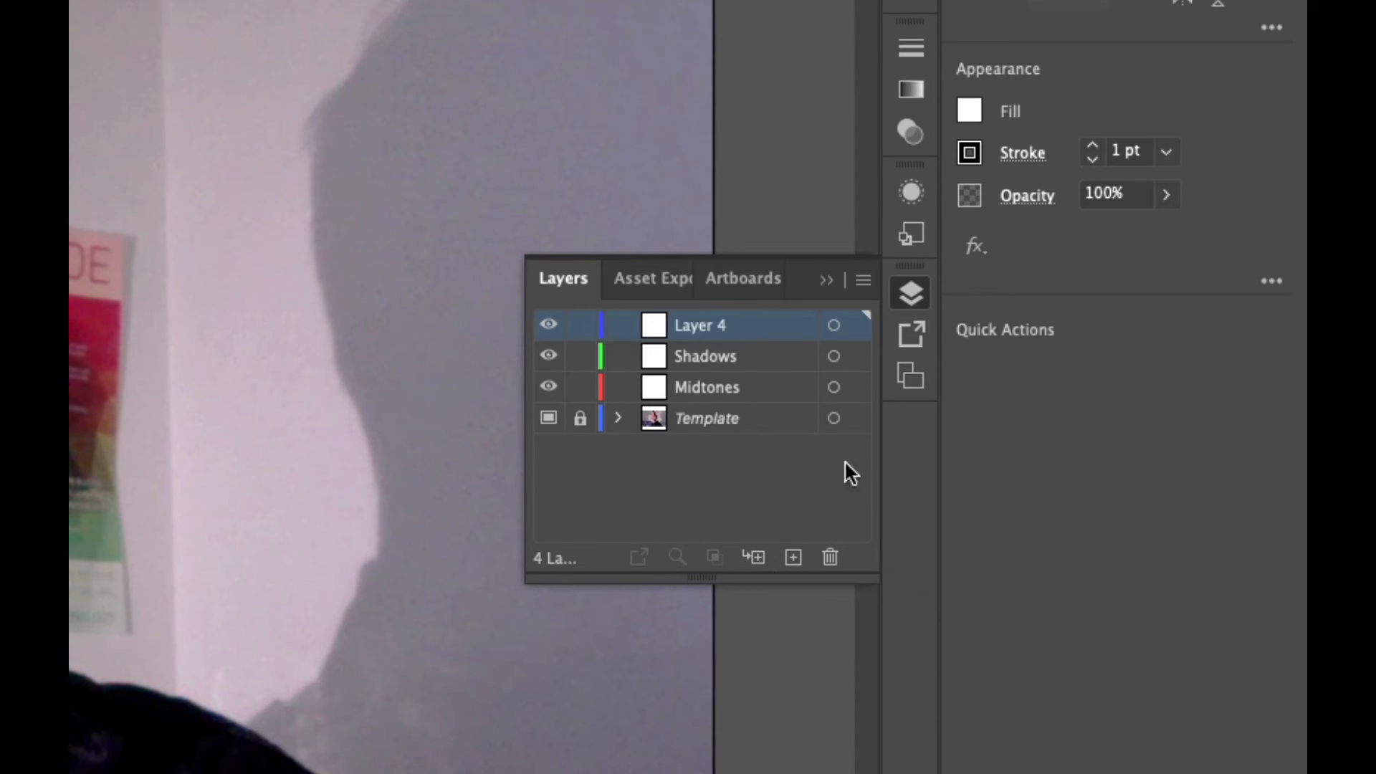
double_click(709, 329)
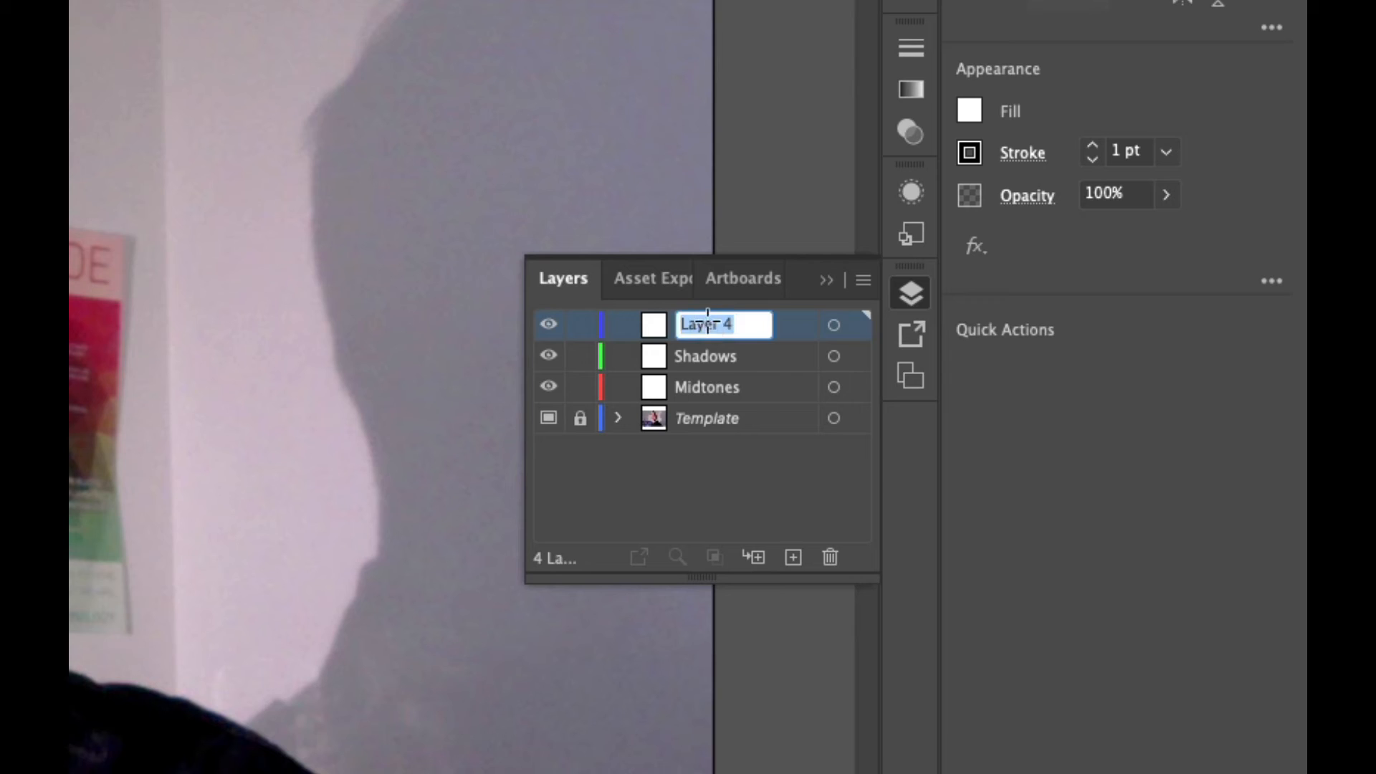
type("Highlights")
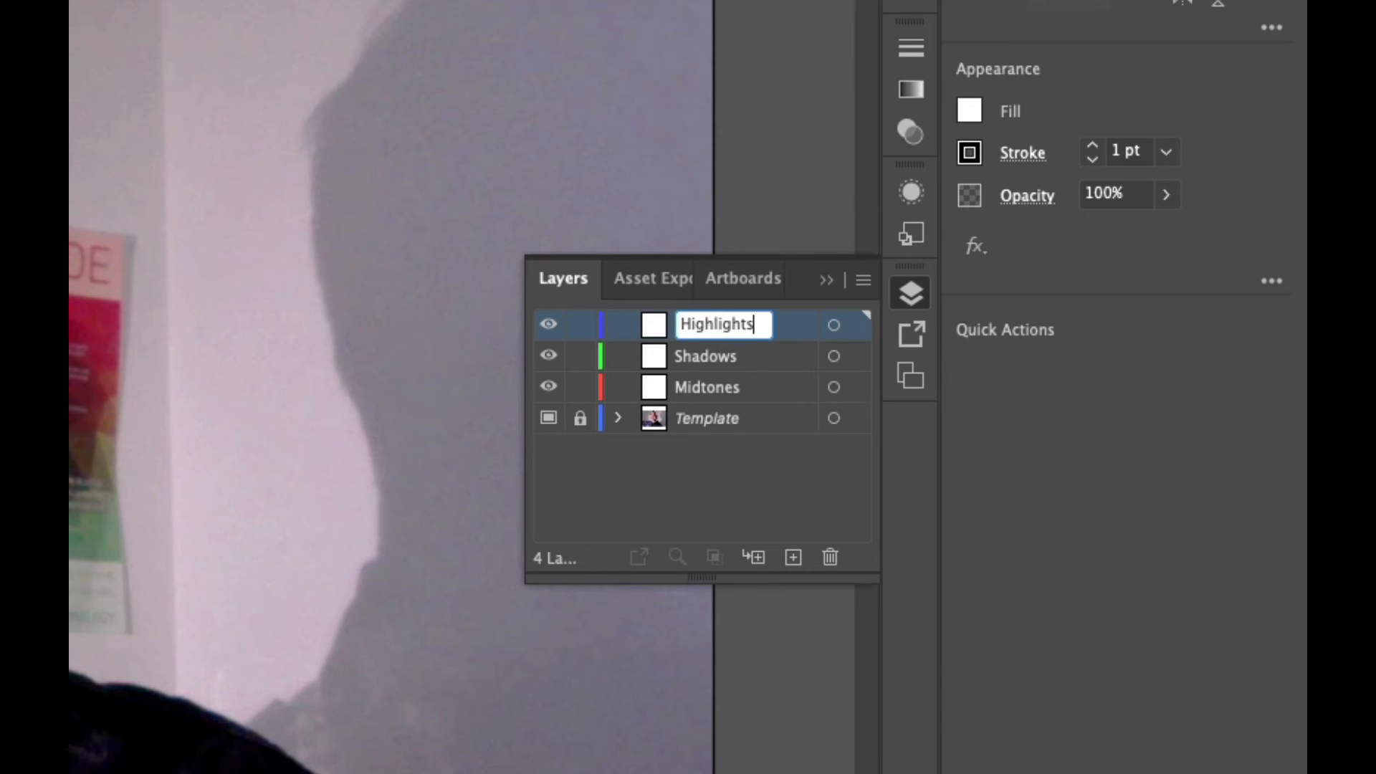
key("Return")
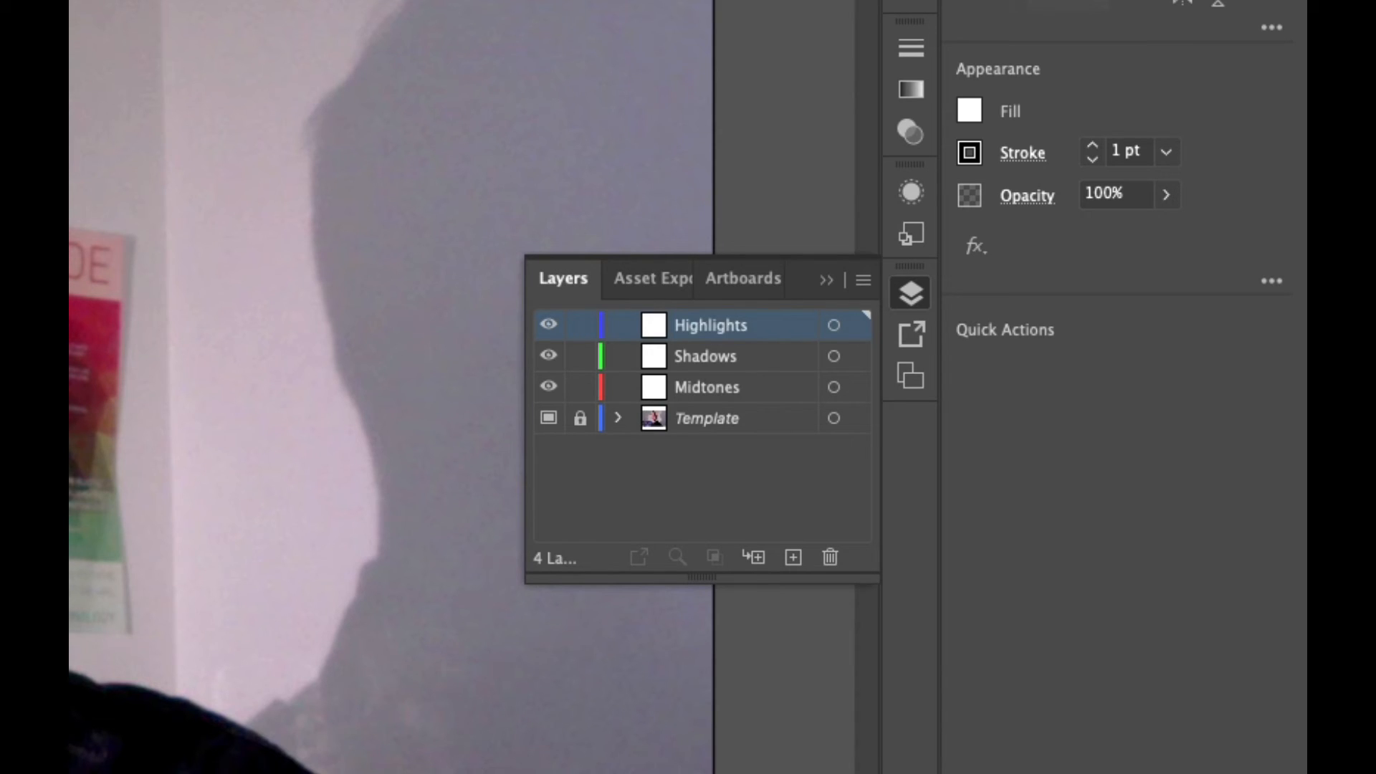
- Add a new layer above Highlights and name it Hair
left_click(798, 561)
double_click(708, 329)
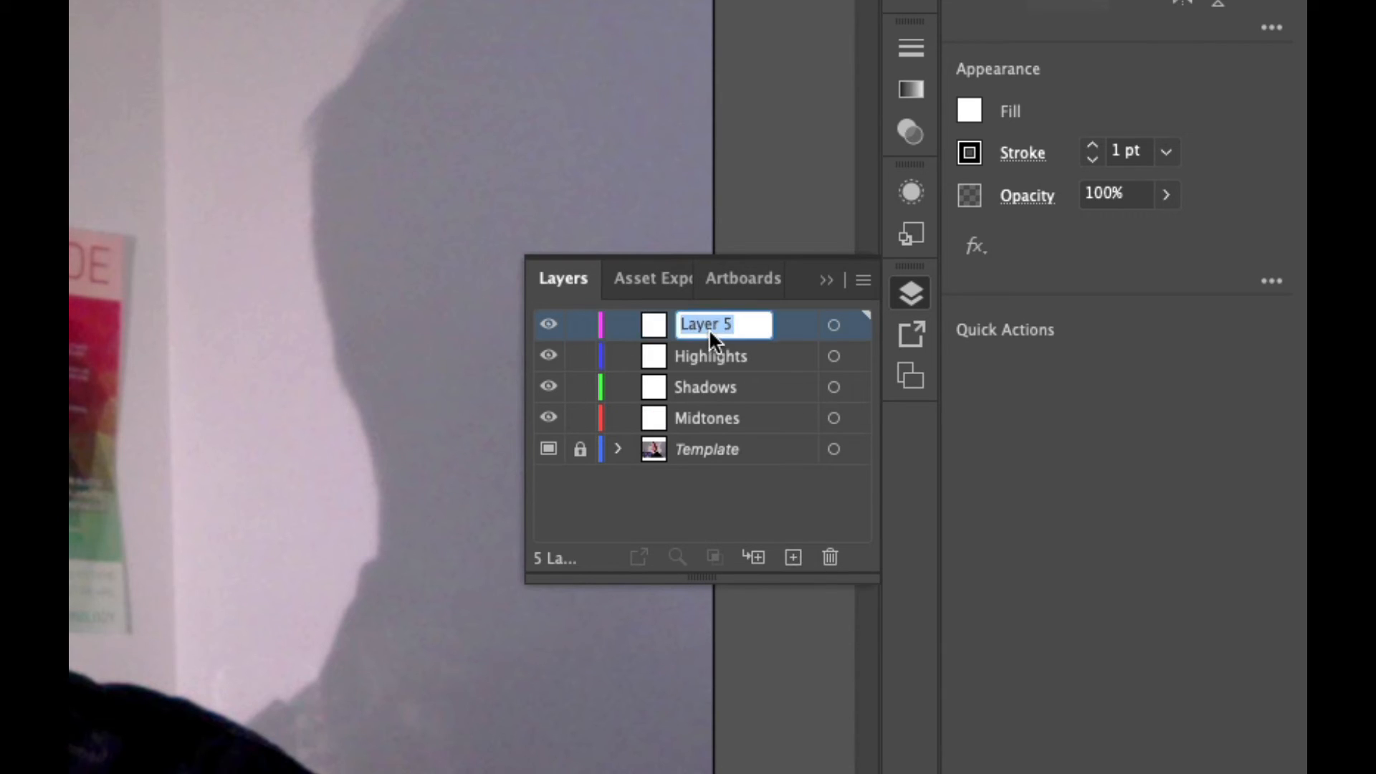
type("Hair")
key("Return")
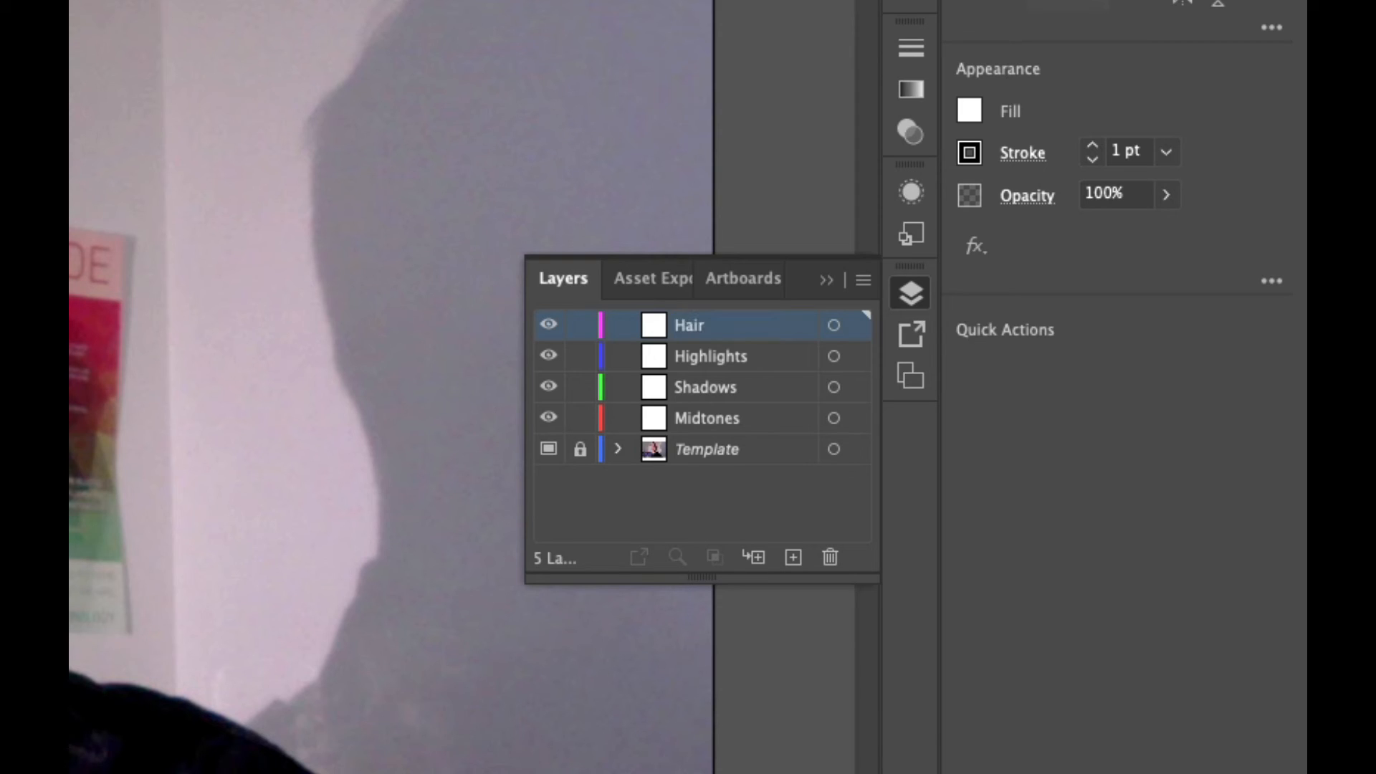